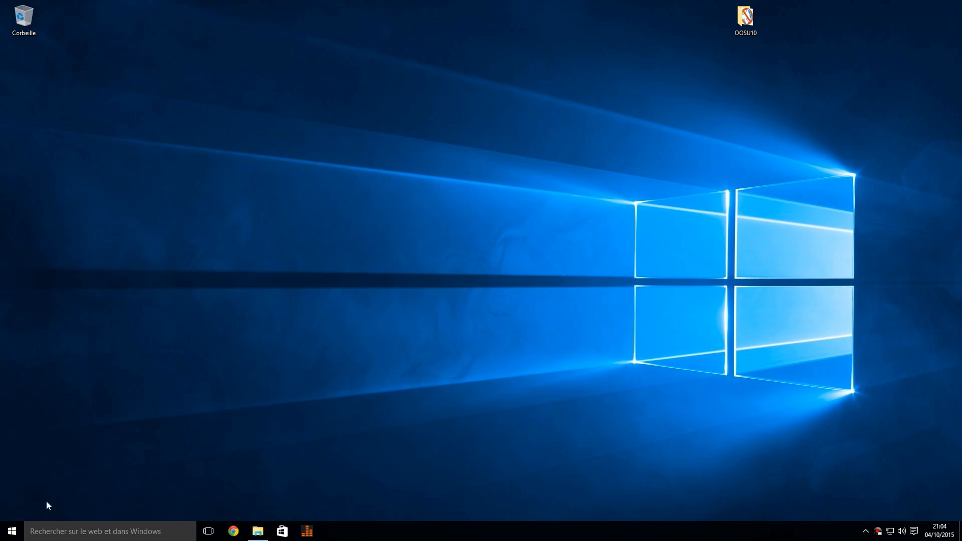
# Set the visual effects to "Ajuster afin d'obtenir les meilleures performances" in the advanced system performance options, apply, and close the system windows.
pyautogui.rightClick(14, 535)
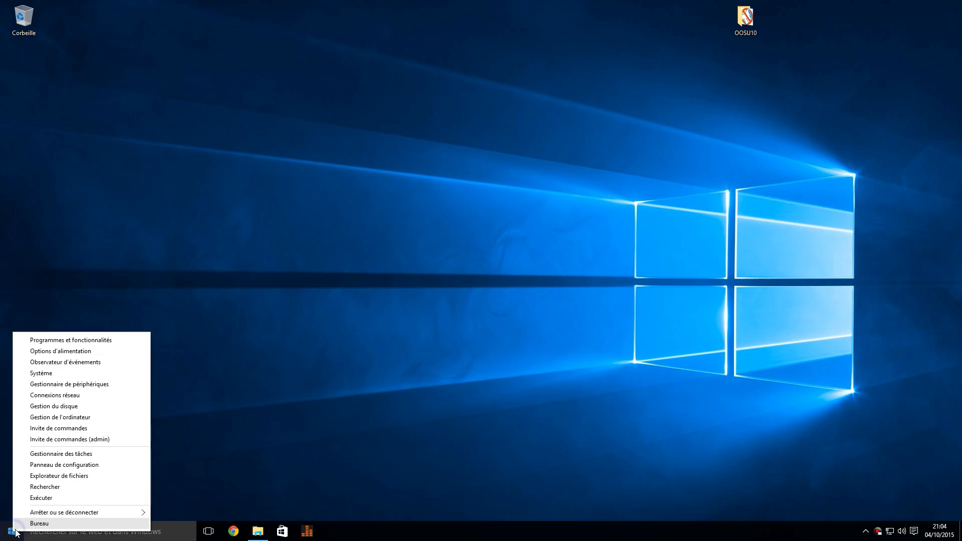
pyautogui.click(51, 373)
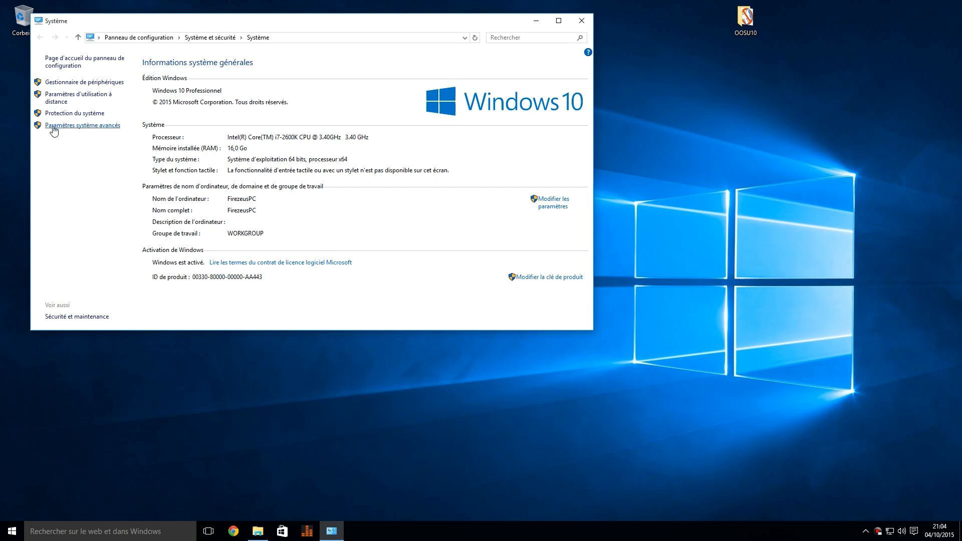
pyautogui.click(86, 125)
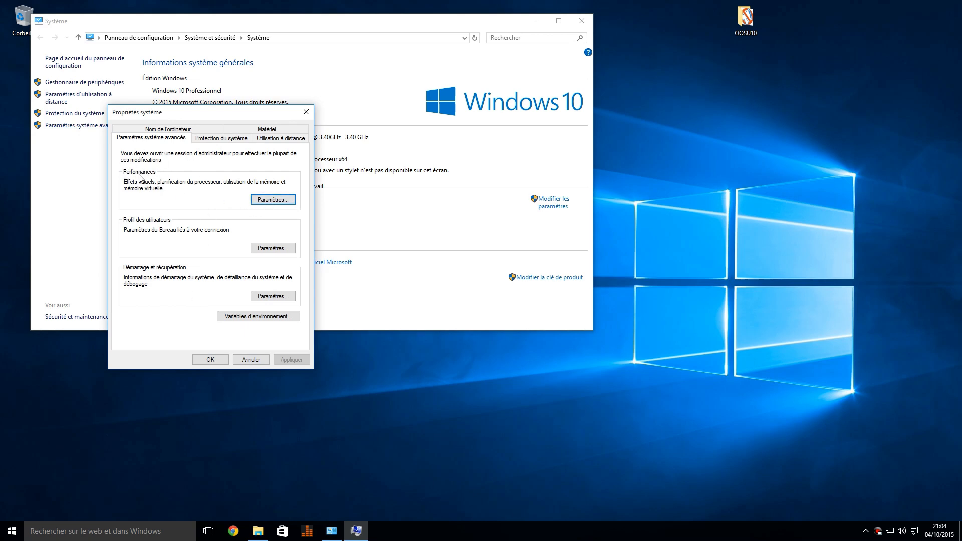
pyautogui.click(264, 202)
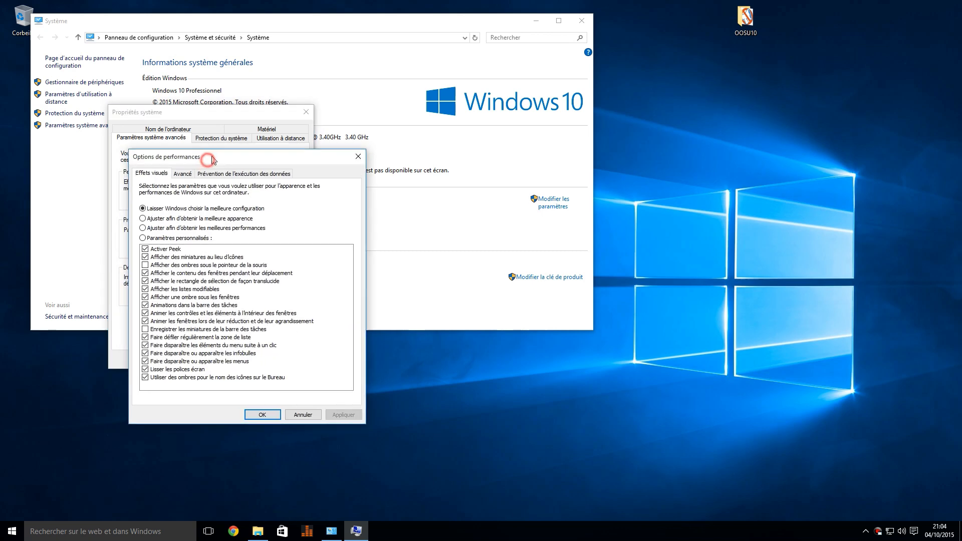
pyautogui.moveTo(212, 162); pyautogui.dragTo(187, 122)
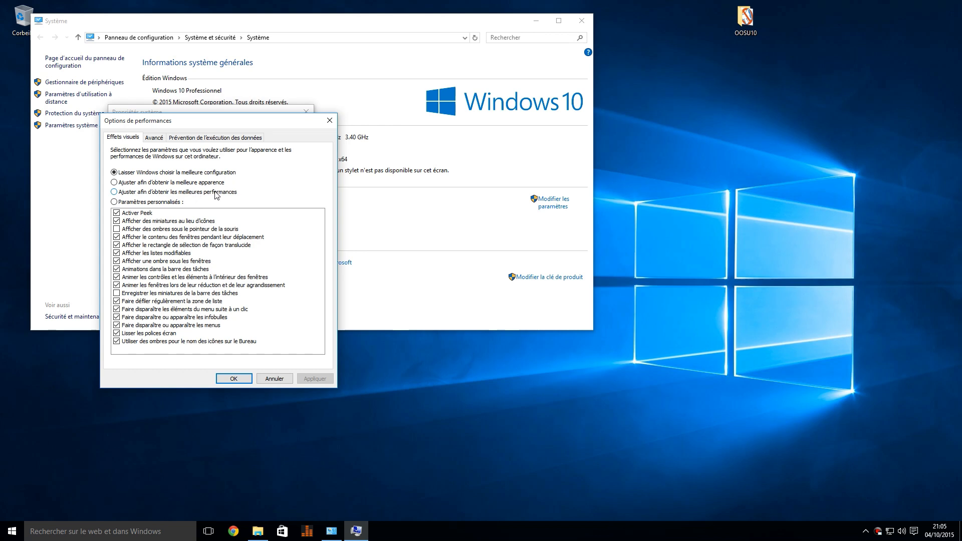
pyautogui.click(118, 192)
pyautogui.click(309, 379)
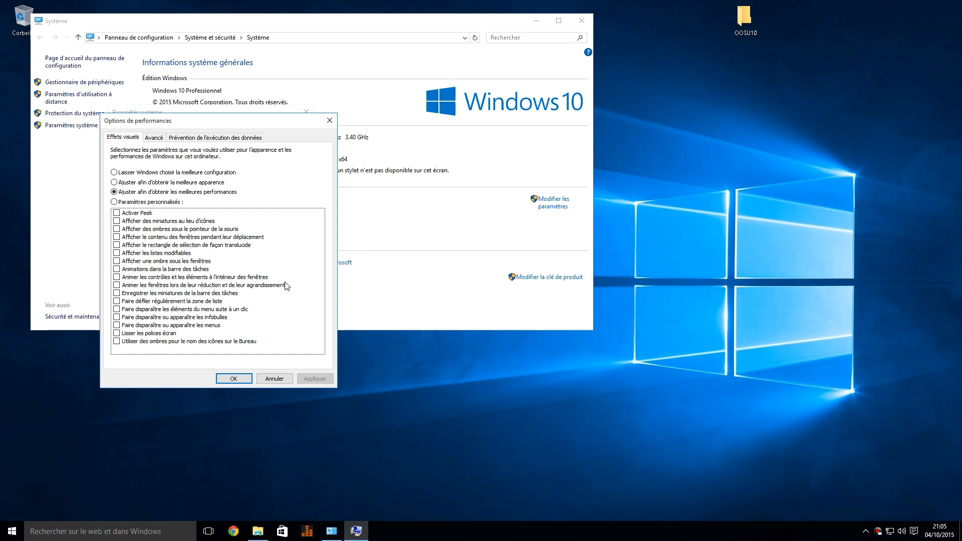
pyautogui.click(234, 379)
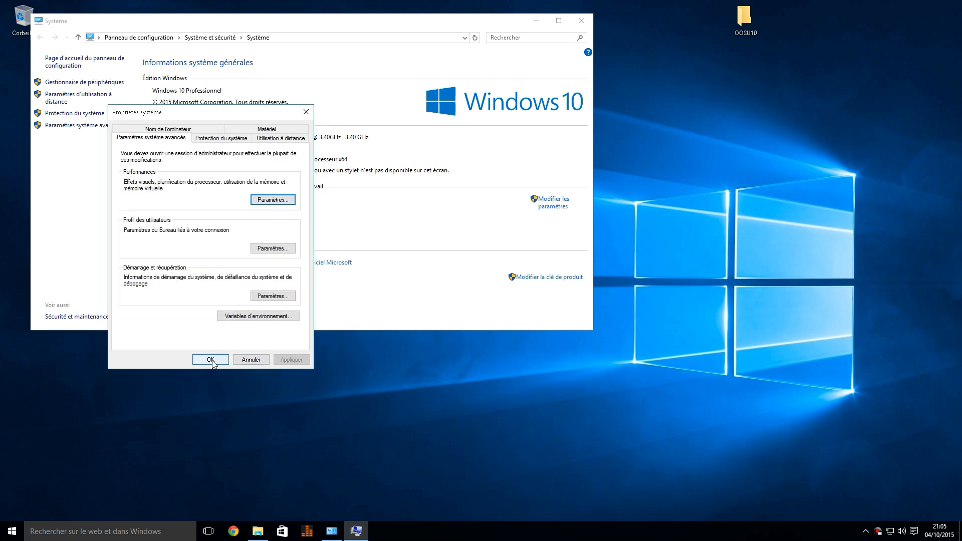
pyautogui.click(210, 359)
pyautogui.click(582, 21)
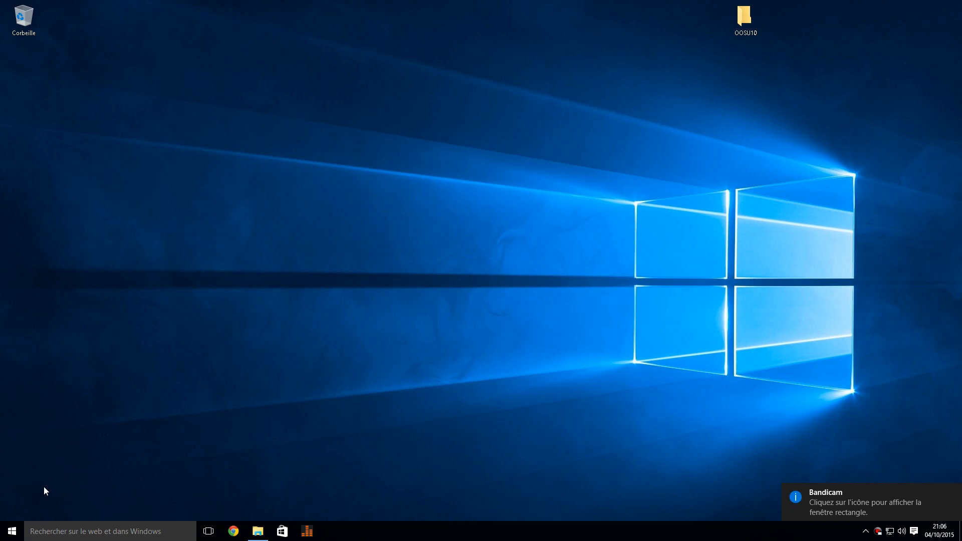
# Open the advanced power settings of the "Utilisation normale" power plan from the Windows power options.
pyautogui.rightClick(12, 532)
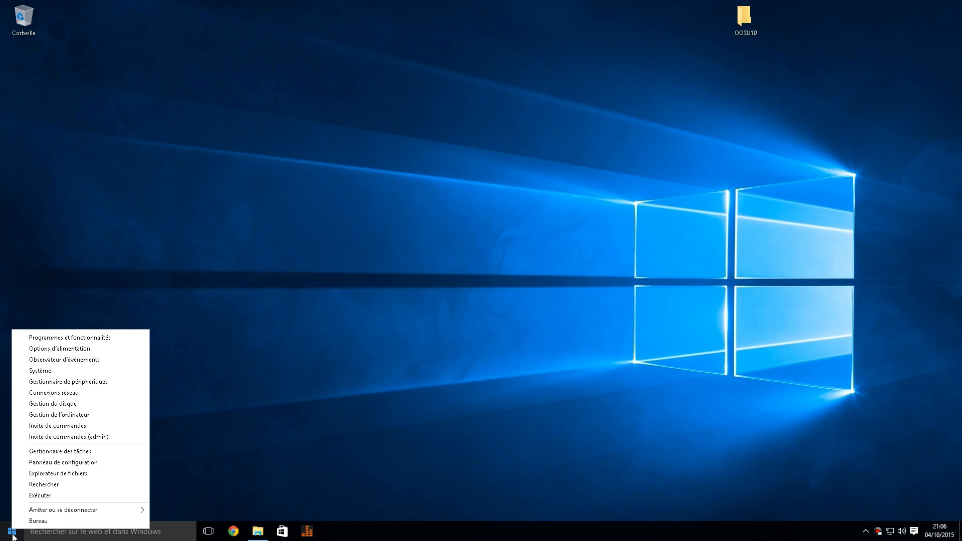
pyautogui.click(54, 350)
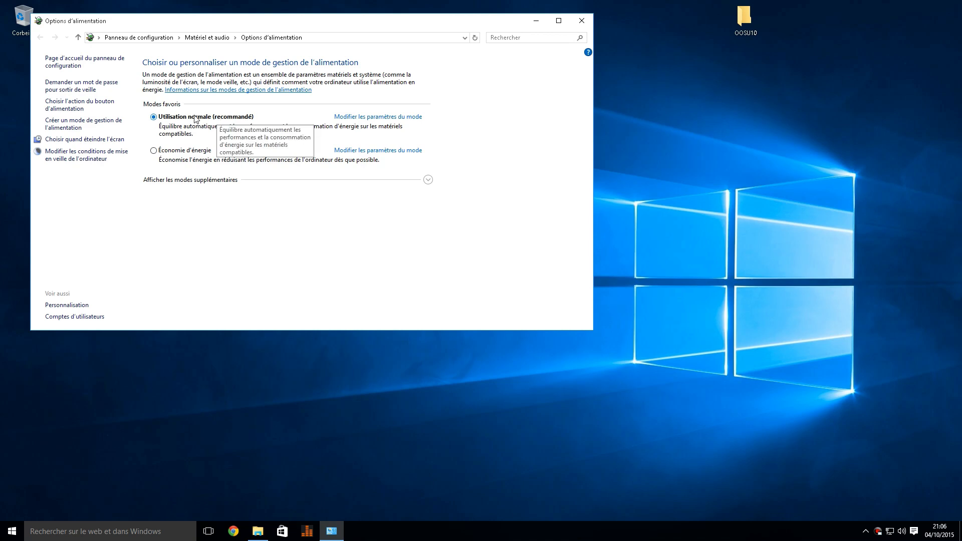
pyautogui.click(352, 120)
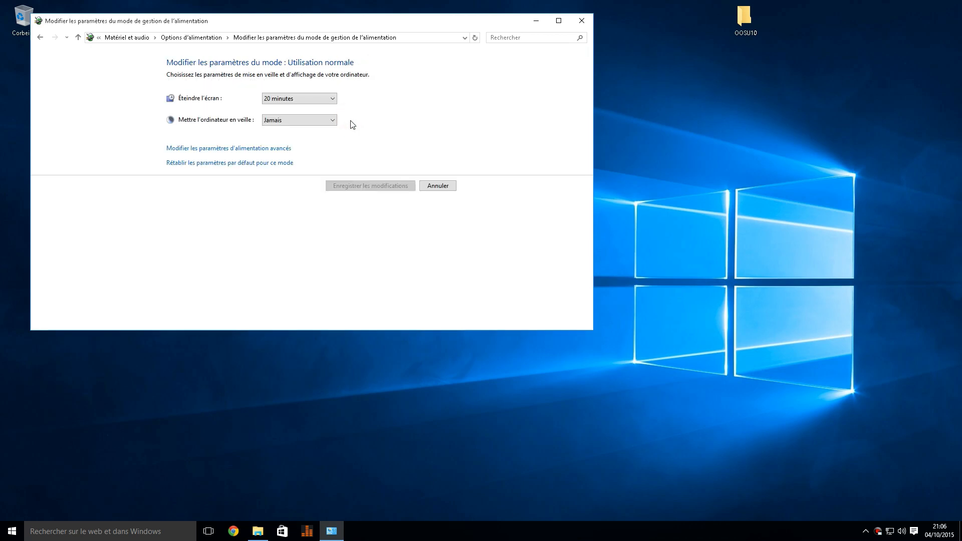
pyautogui.click(215, 150)
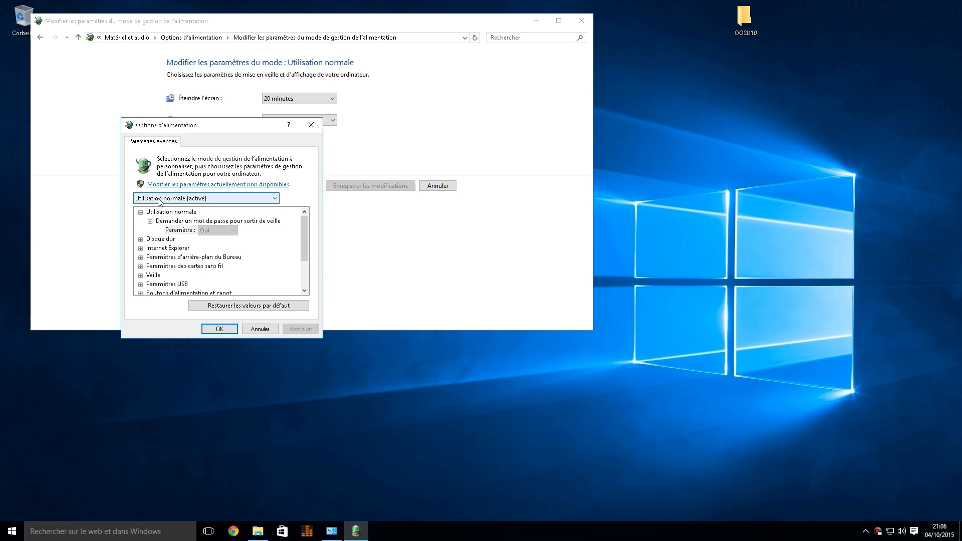
# Choose the "Performances élevées" plan in the advanced power settings and move the dialog clear of the plan settings behind it.
pyautogui.click(273, 199)
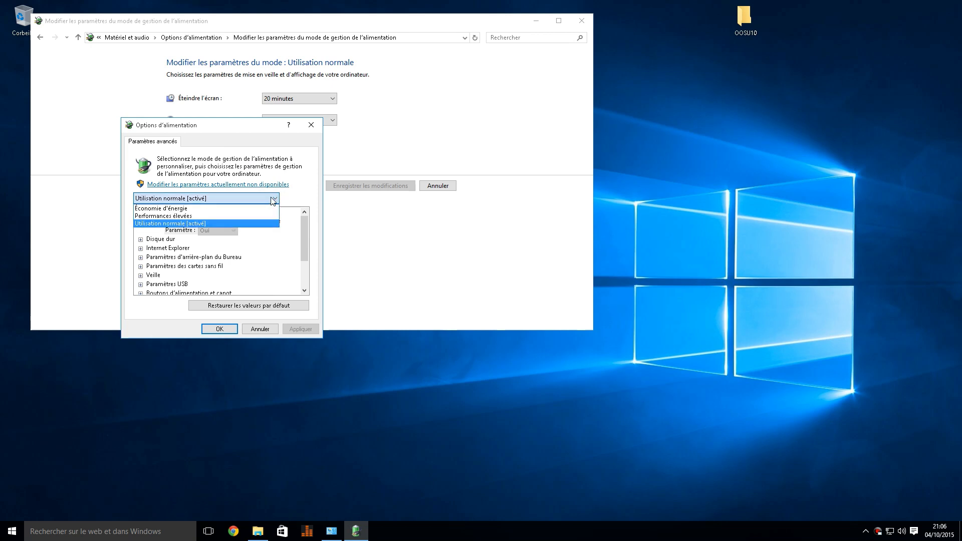
pyautogui.click(184, 217)
pyautogui.moveTo(233, 131); pyautogui.dragTo(247, 264)
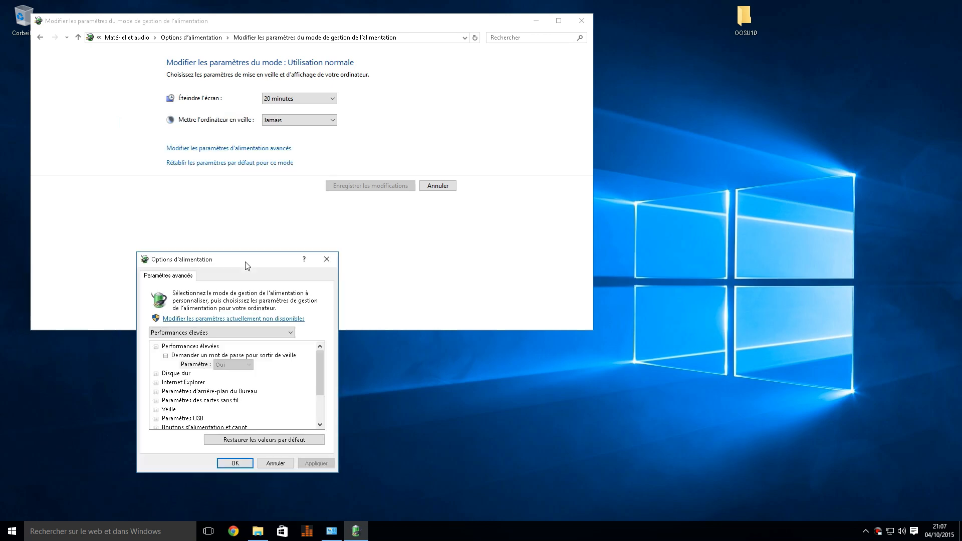
pyautogui.click(188, 333)
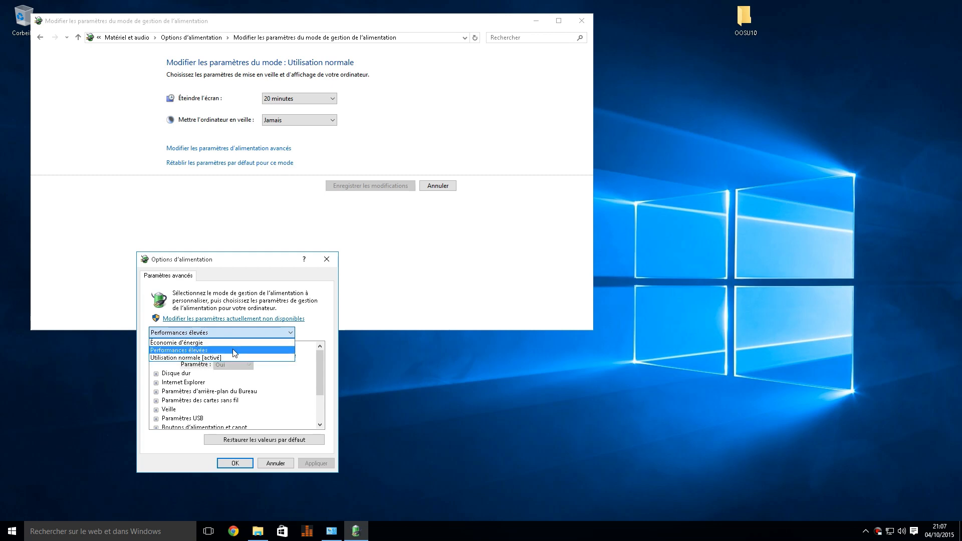
pyautogui.click(205, 351)
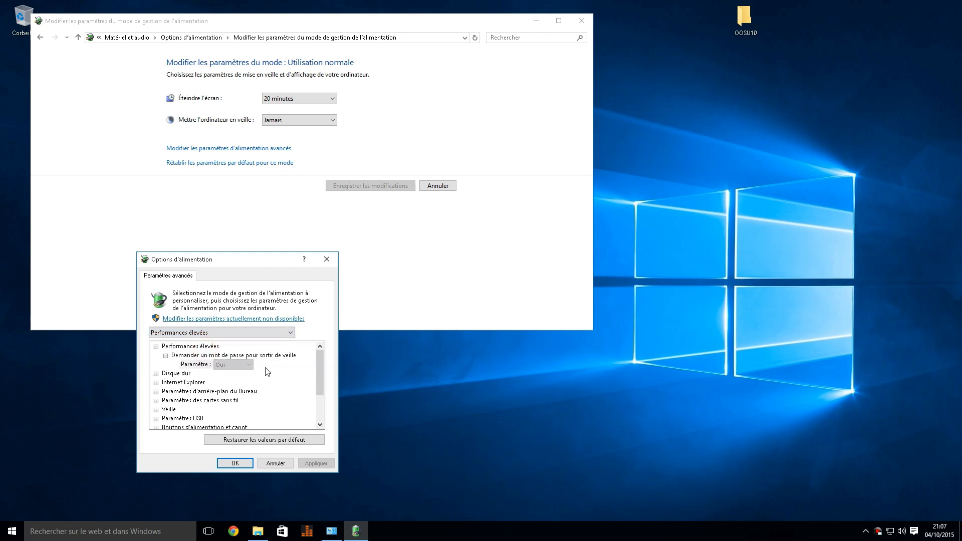
# Select the "Utilisation normale" plan again in the advanced power settings, accept the dialog, and close the power options.
pyautogui.click(166, 333)
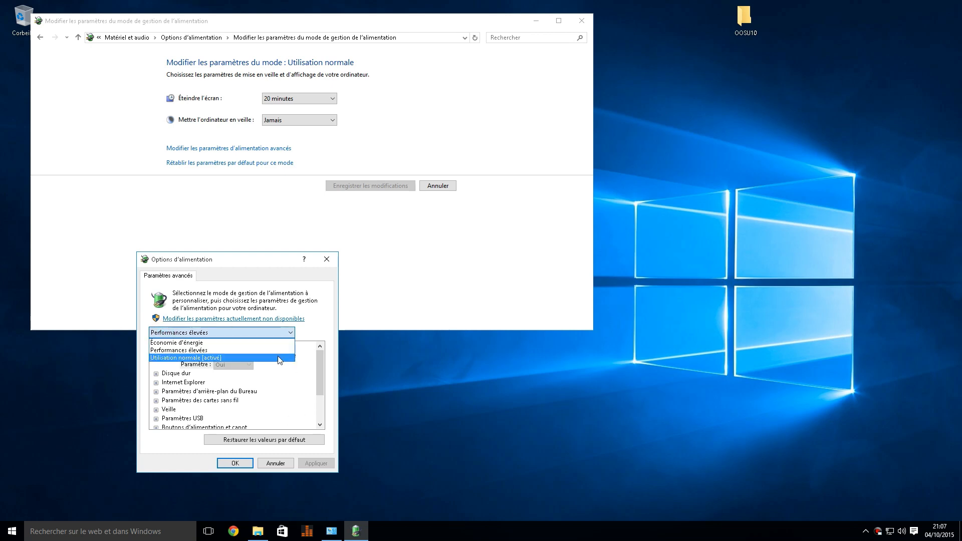
pyautogui.click(191, 358)
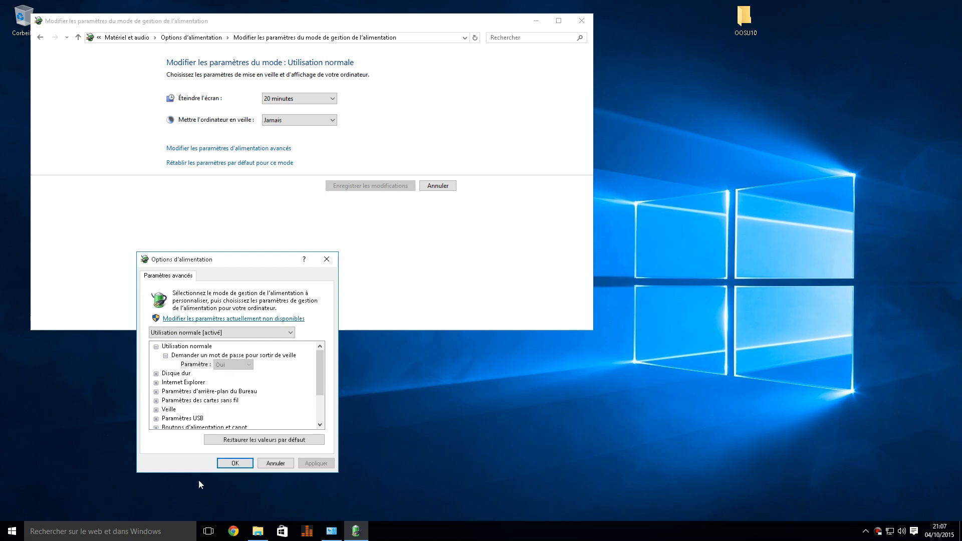
pyautogui.click(233, 464)
pyautogui.click(277, 251)
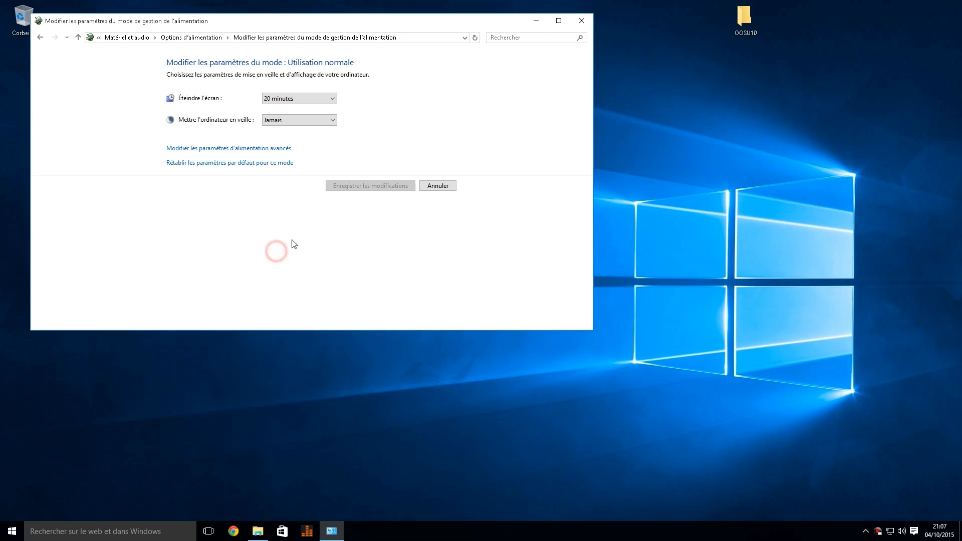
pyautogui.click(580, 22)
pyautogui.click(373, 241)
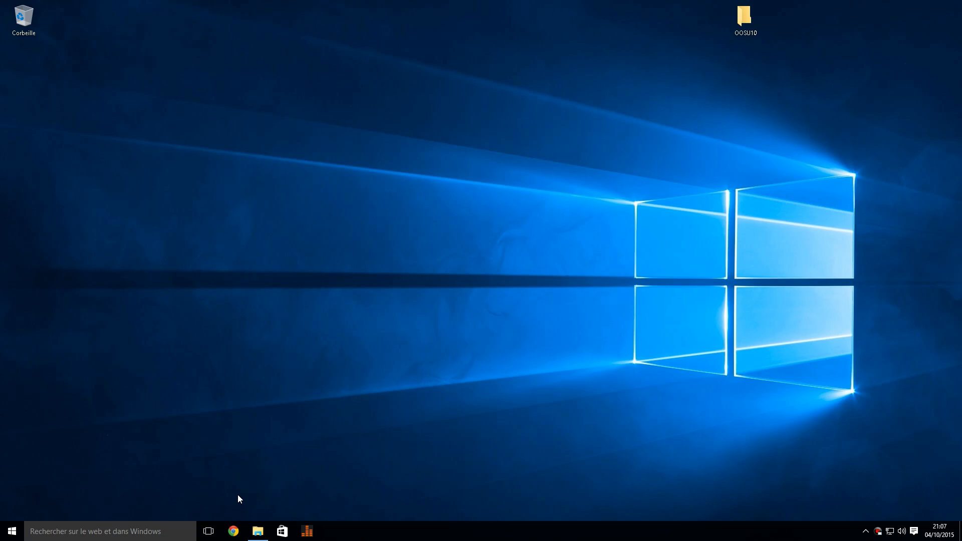
pyautogui.click(234, 533)
pyautogui.click(147, 36)
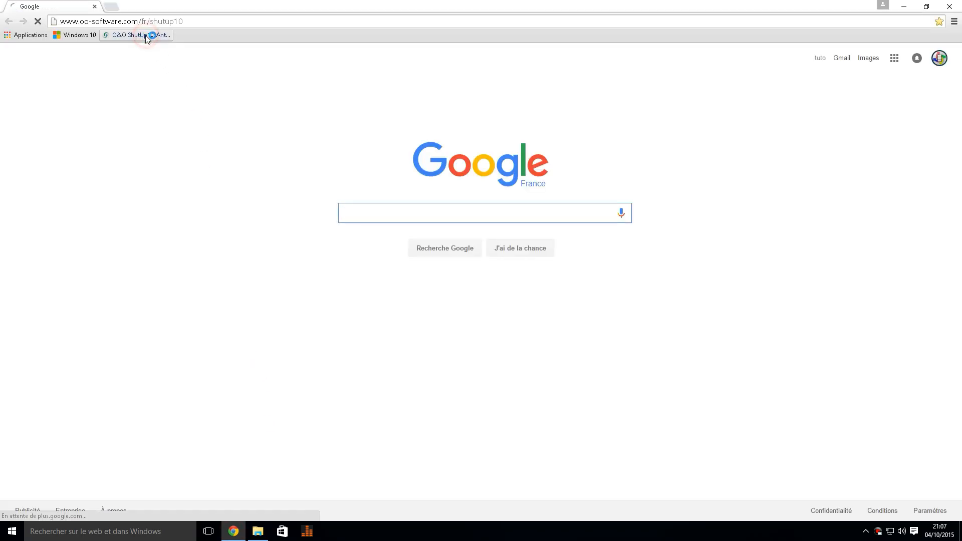
pyautogui.click(62, 20)
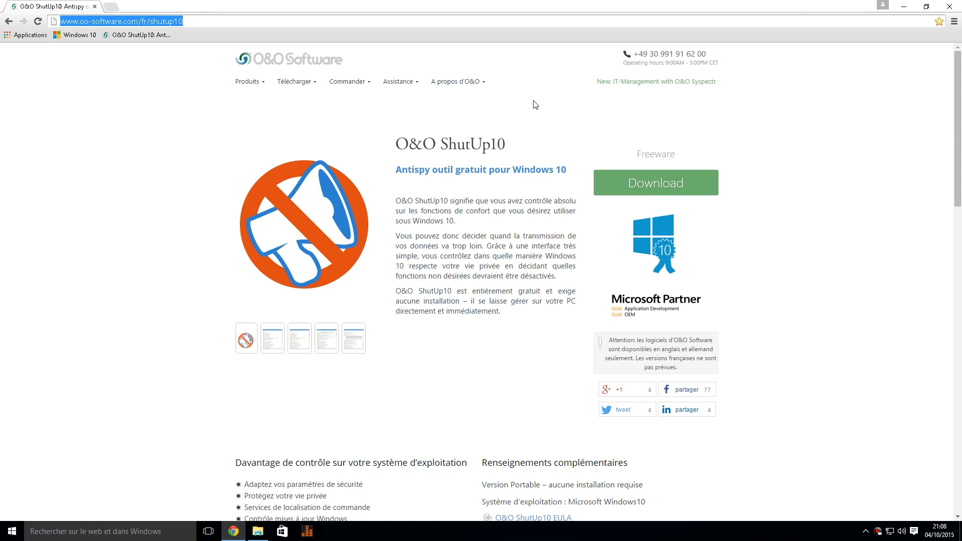
pyautogui.click(903, 7)
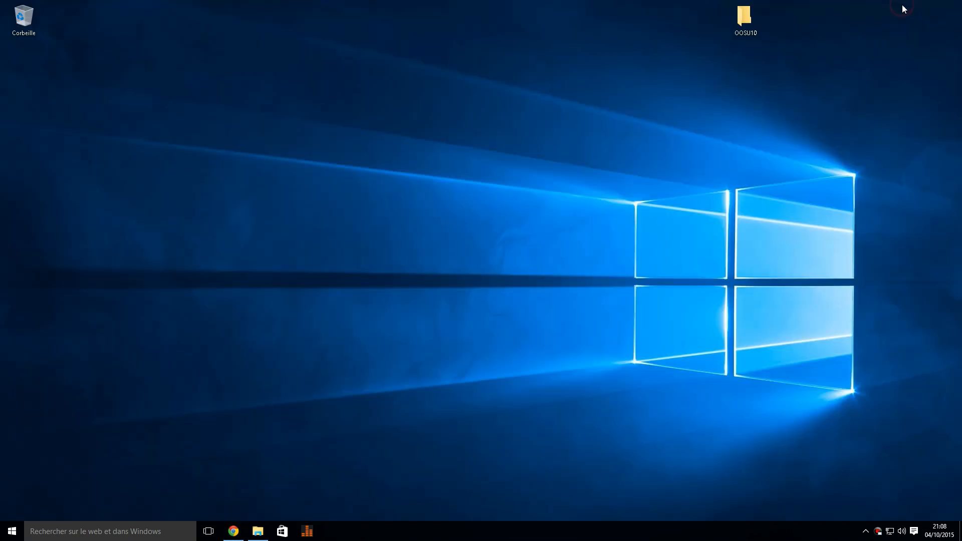
# Open the OOSU10 folder on the desktop and launch the OOSU10 application from it.
pyautogui.doubleClick(742, 16)
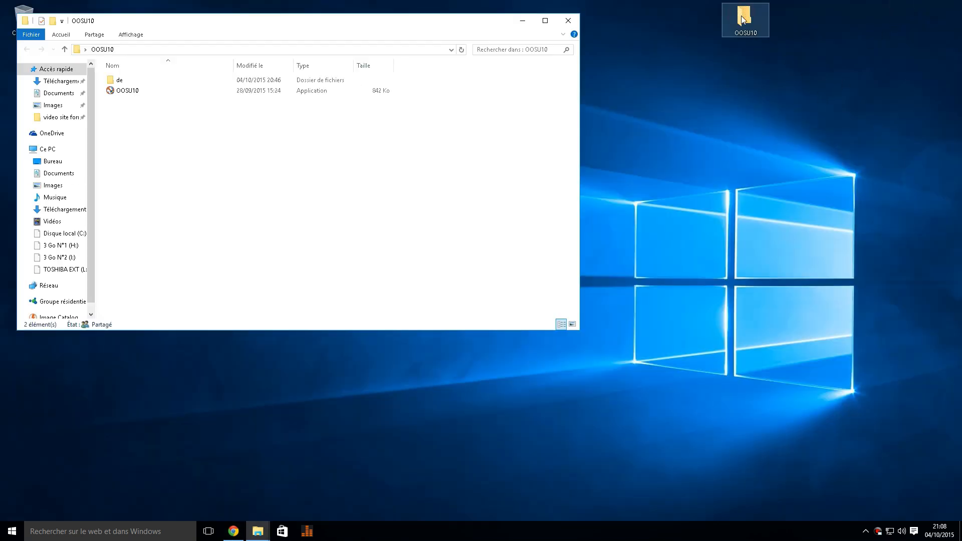
pyautogui.moveTo(429, 24); pyautogui.dragTo(504, 71)
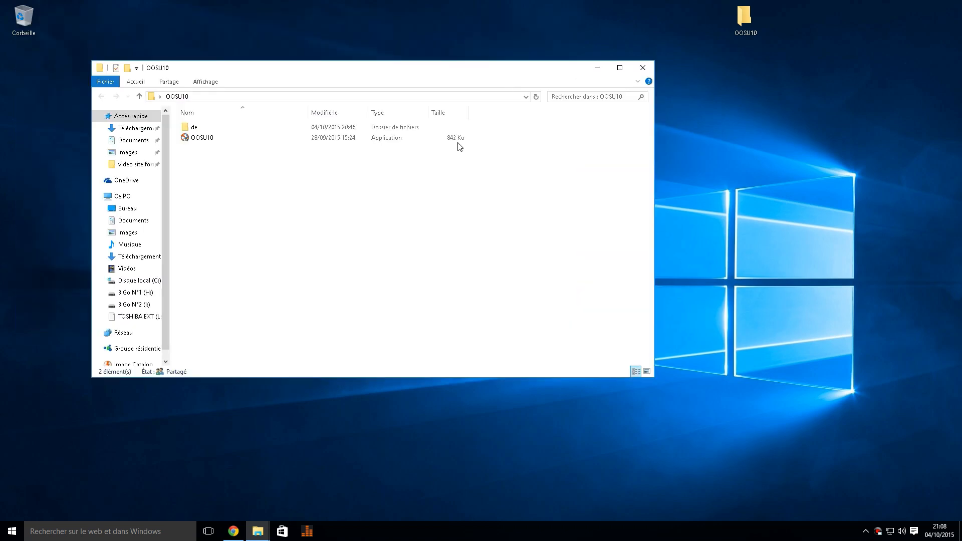
pyautogui.doubleClick(195, 138)
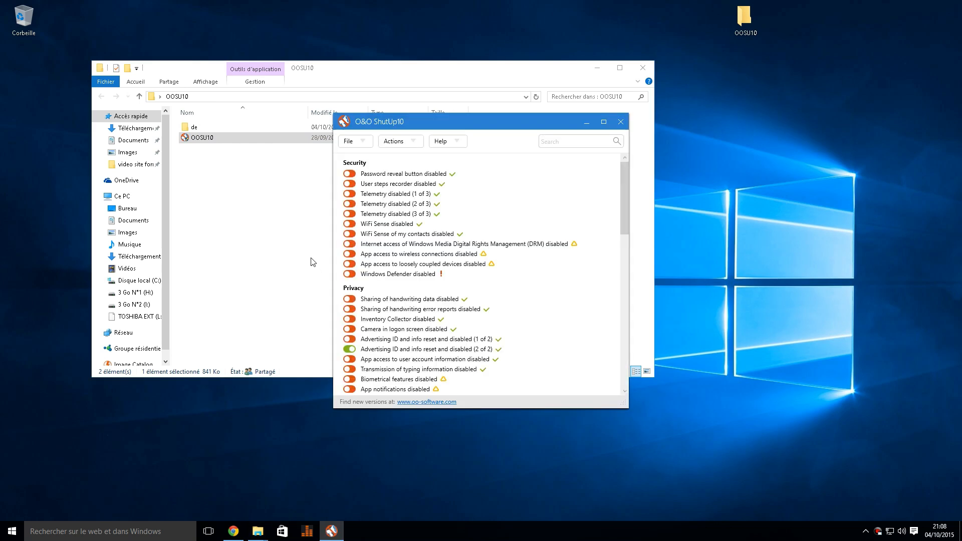
pyautogui.moveTo(444, 121); pyautogui.dragTo(390, 124)
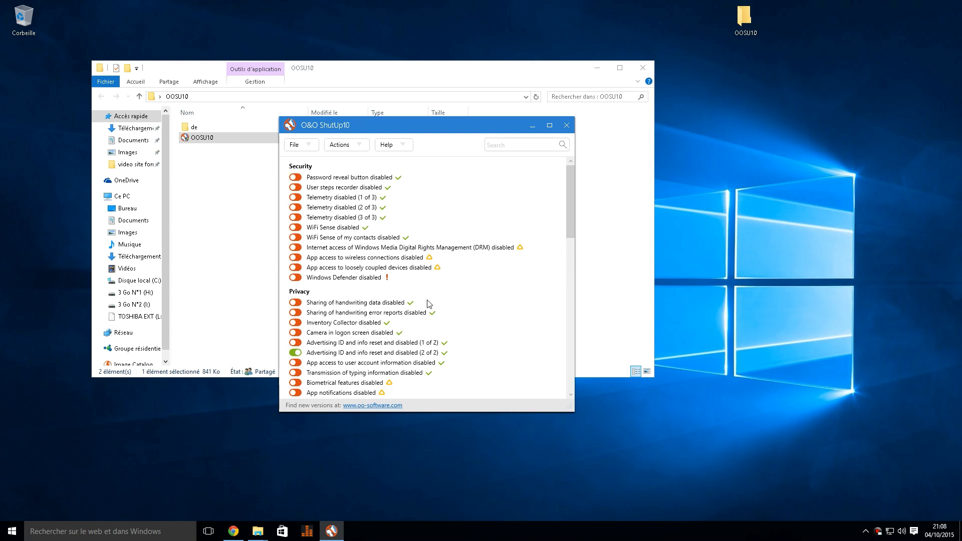
# Review the available bulk actions and the whole list of privacy settings, checking their recommendation markers from Security to Miscellaneous.
pyautogui.moveTo(570, 188); pyautogui.dragTo(566, 166)
pyautogui.click(365, 145)
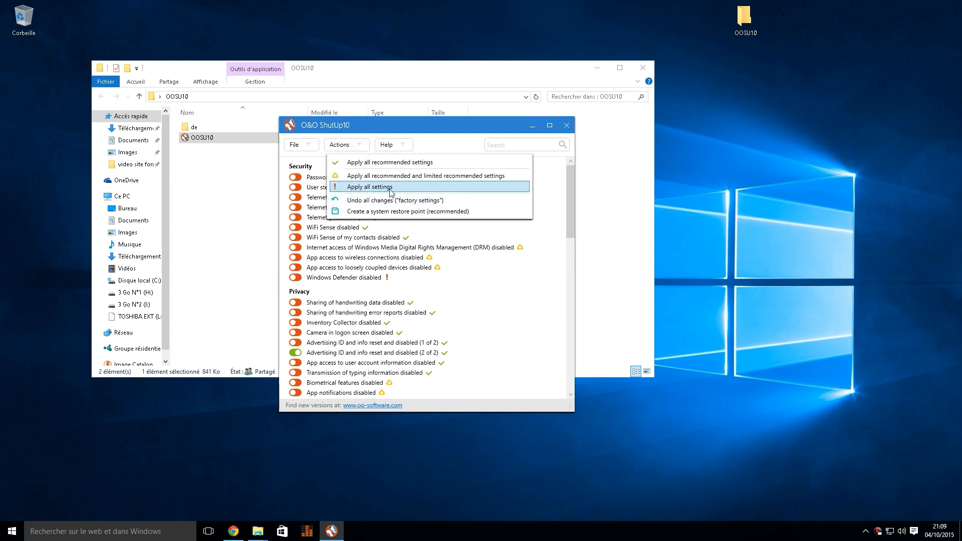
pyautogui.click(447, 134)
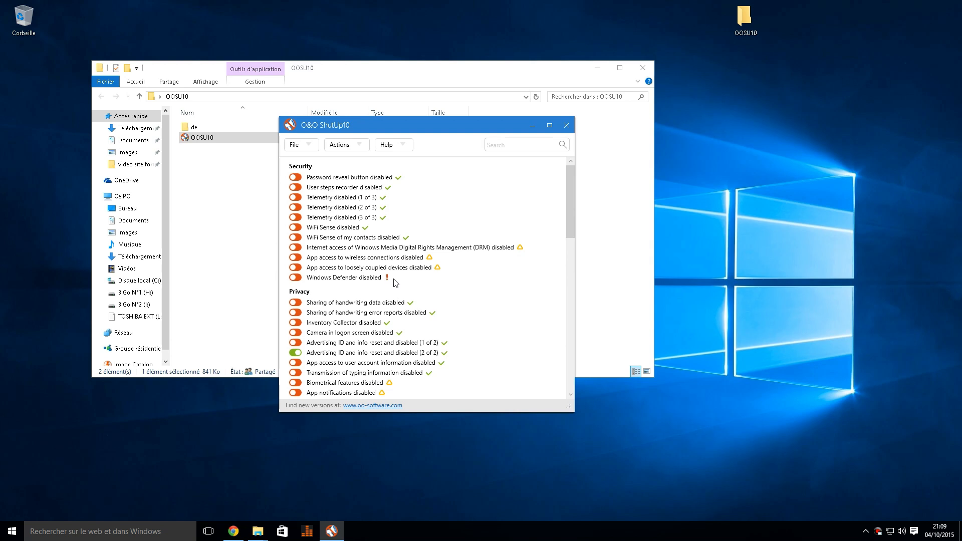
pyautogui.click(572, 200)
pyautogui.moveTo(571, 201); pyautogui.dragTo(571, 237)
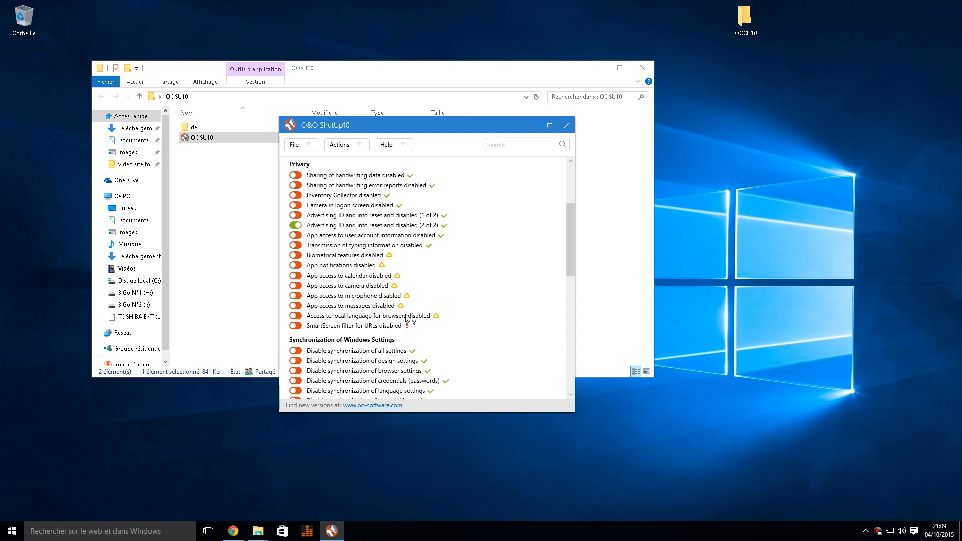
pyautogui.moveTo(569, 265); pyautogui.dragTo(572, 377)
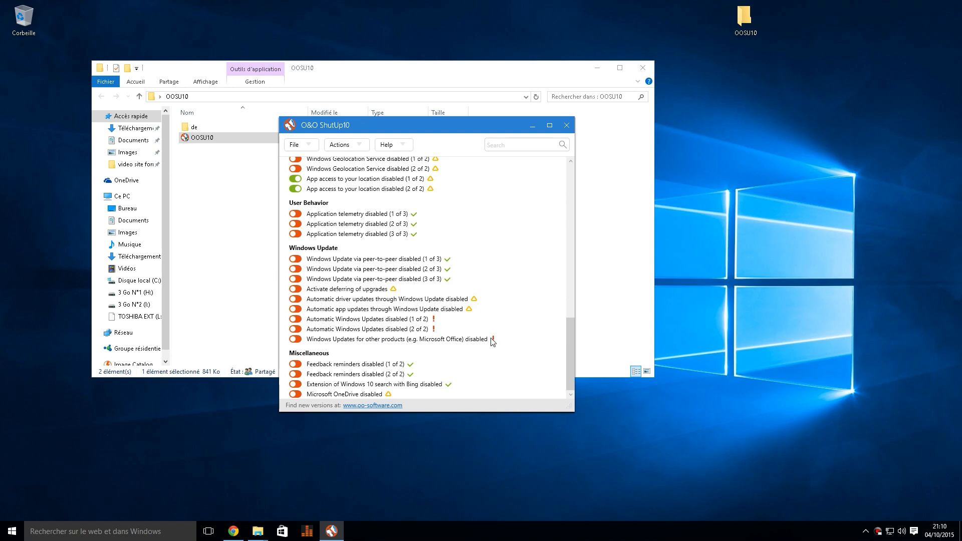
pyautogui.click(571, 369)
pyautogui.moveTo(572, 368); pyautogui.dragTo(568, 193)
# Apply all O&O ShutUp10 settings and agree to create a system restore point first.
pyautogui.click(362, 144)
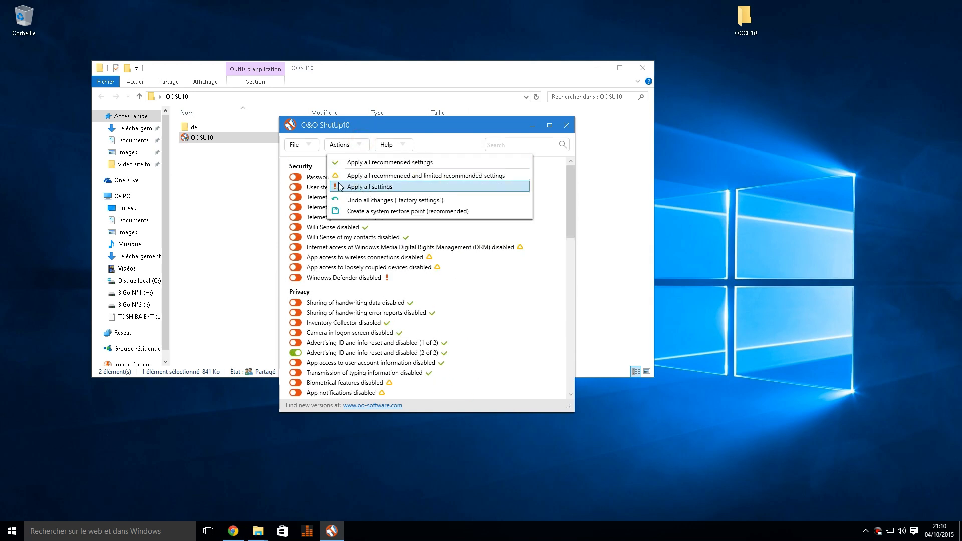
pyautogui.click(378, 188)
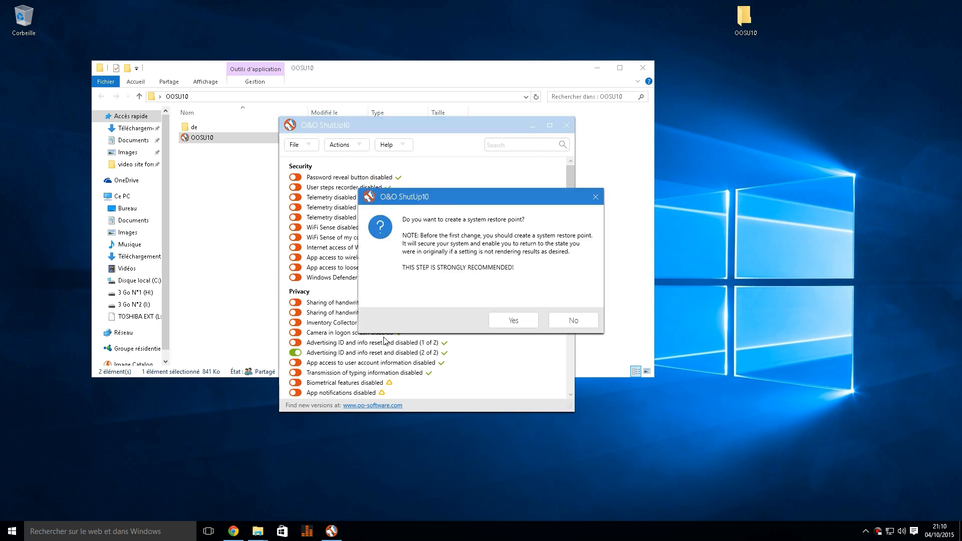
pyautogui.click(512, 321)
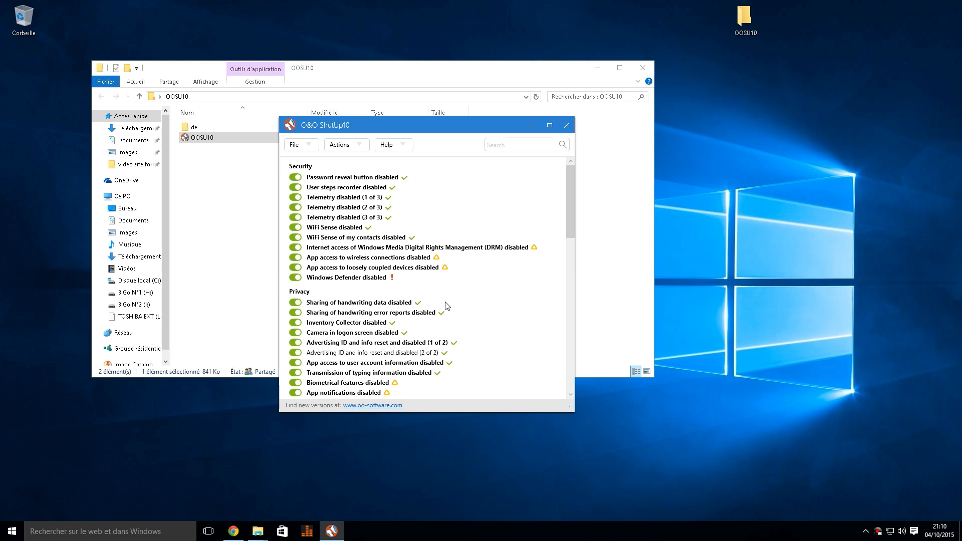
# Apply all recommended O&O ShutUp10 settings and check the resulting switches through the list, including Location Services, Windows Update and Miscellaneous.
pyautogui.click(359, 146)
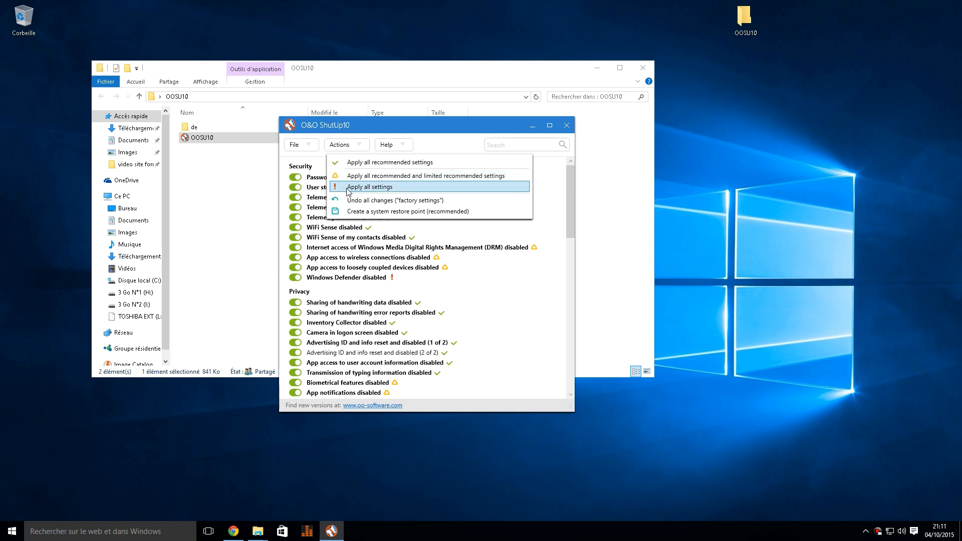
pyautogui.click(381, 163)
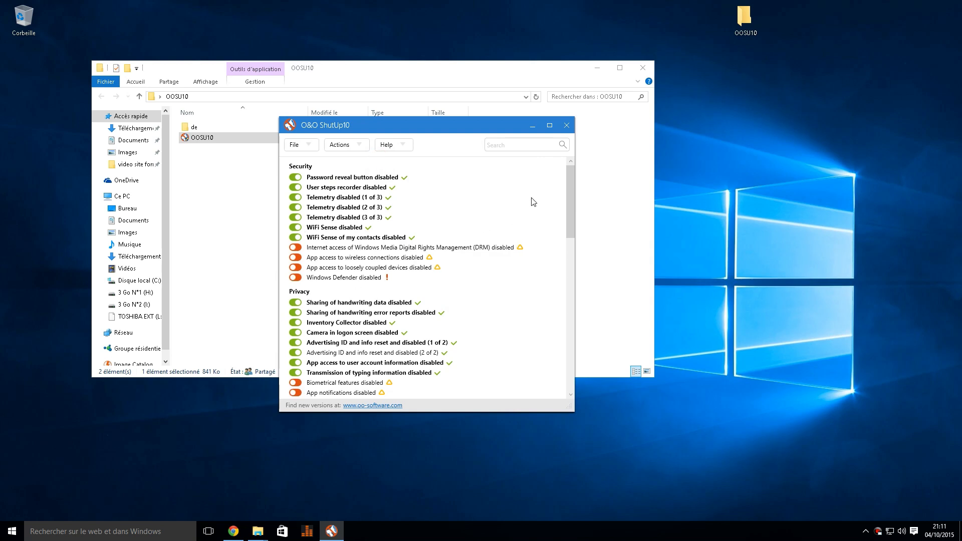
pyautogui.moveTo(569, 194); pyautogui.dragTo(565, 345)
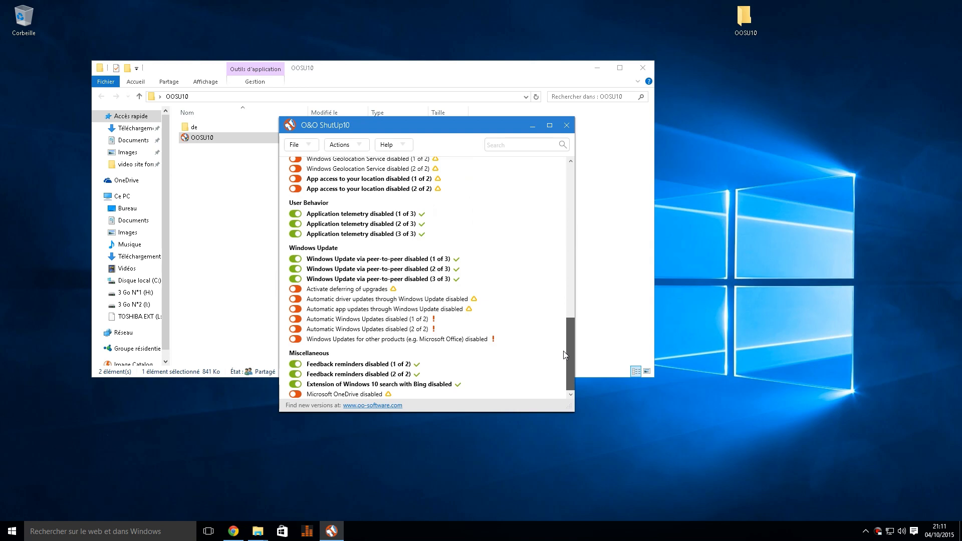
pyautogui.moveTo(564, 354); pyautogui.dragTo(572, 316)
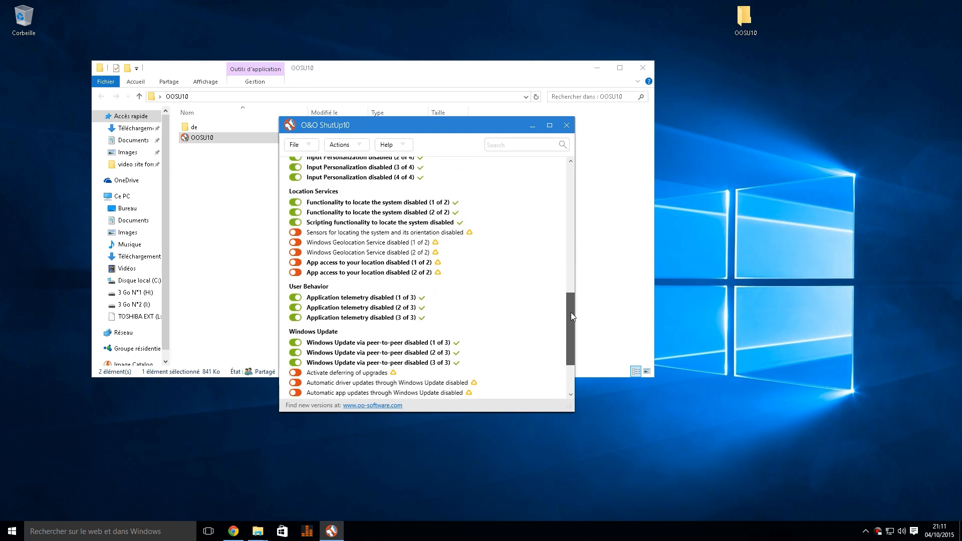
pyautogui.moveTo(572, 315); pyautogui.dragTo(570, 315)
pyautogui.moveTo(401, 124)
pyautogui.mouseDown()
pyautogui.moveTo(435, 126)
pyautogui.moveTo(389, 129)
pyautogui.mouseUp()
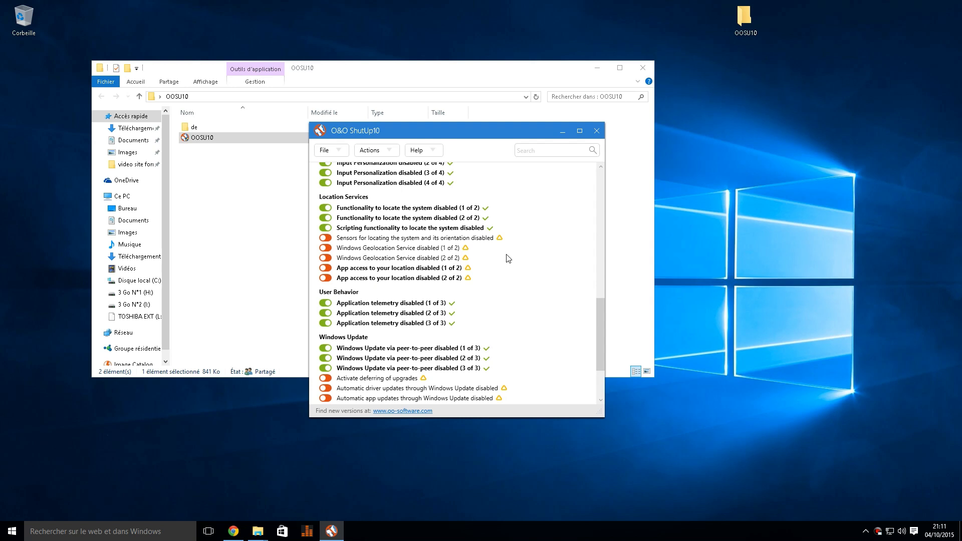
pyautogui.moveTo(602, 318); pyautogui.dragTo(605, 351)
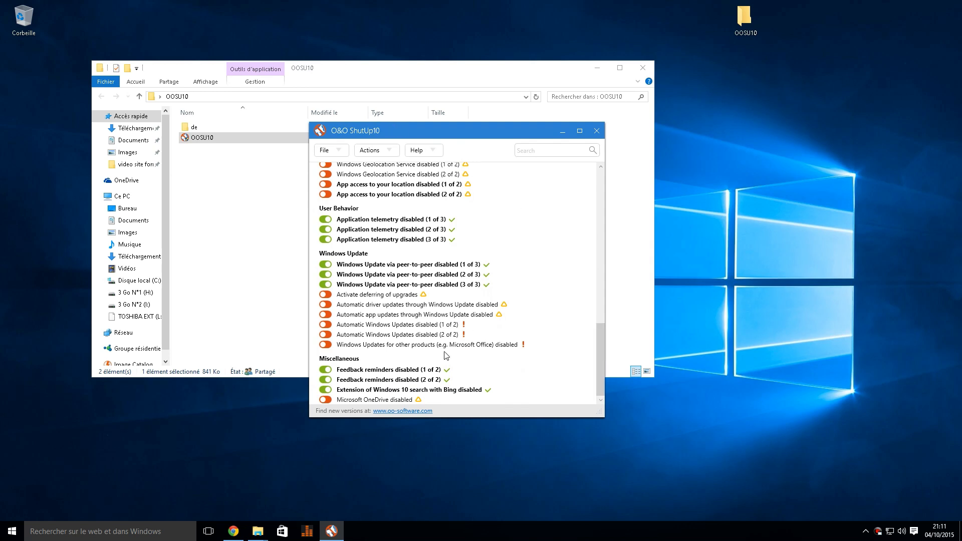
pyautogui.moveTo(598, 343); pyautogui.dragTo(606, 149)
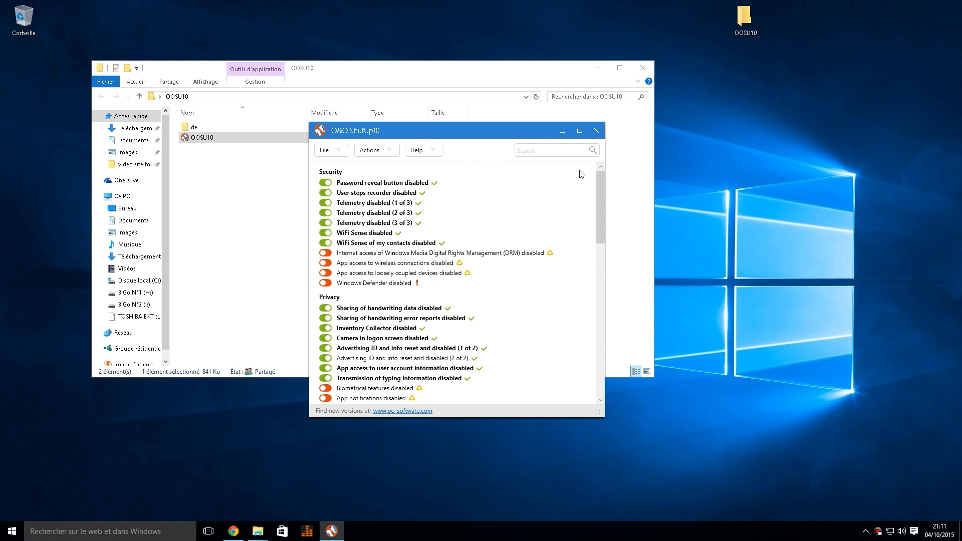